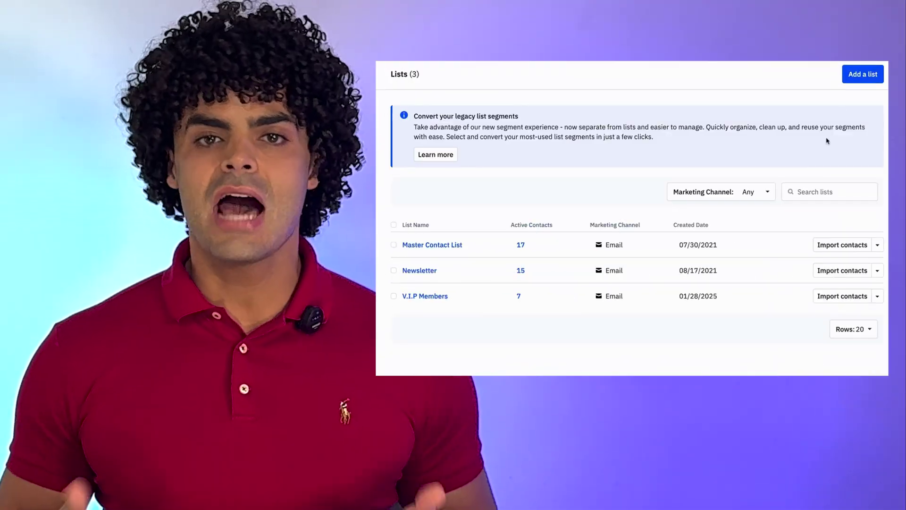
Add a list named SMS OPT-IN with description SMS OPT-IN and marketing channel SMS.
click(864, 73)
click(493, 168)
click(490, 228)
click(493, 267)
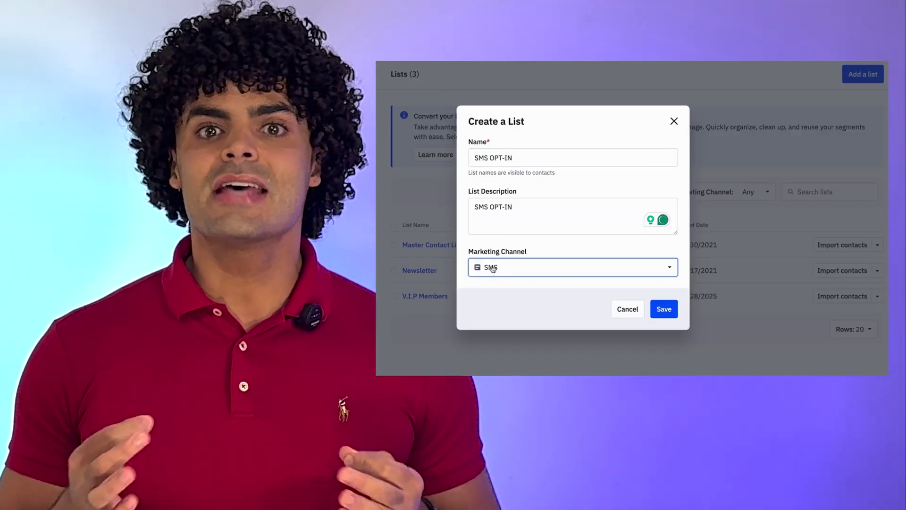
click(665, 313)
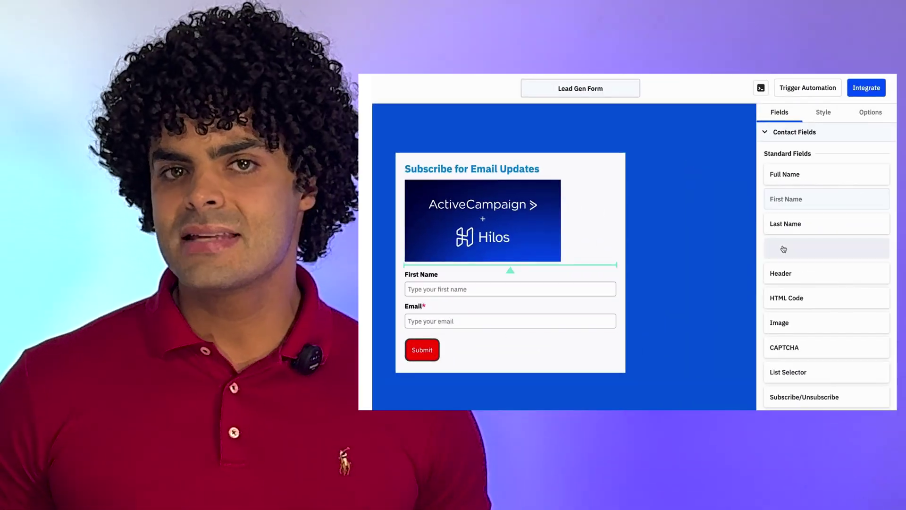
Add a Phone field to the Lead Gen Form and review its SMS consent message.
click(826, 248)
scroll(489, 324, down, 2)
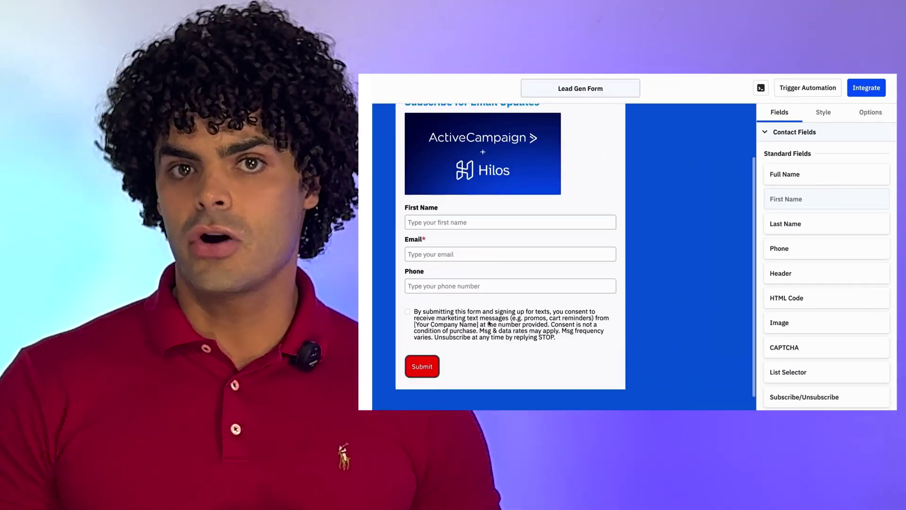
click(490, 324)
click(830, 277)
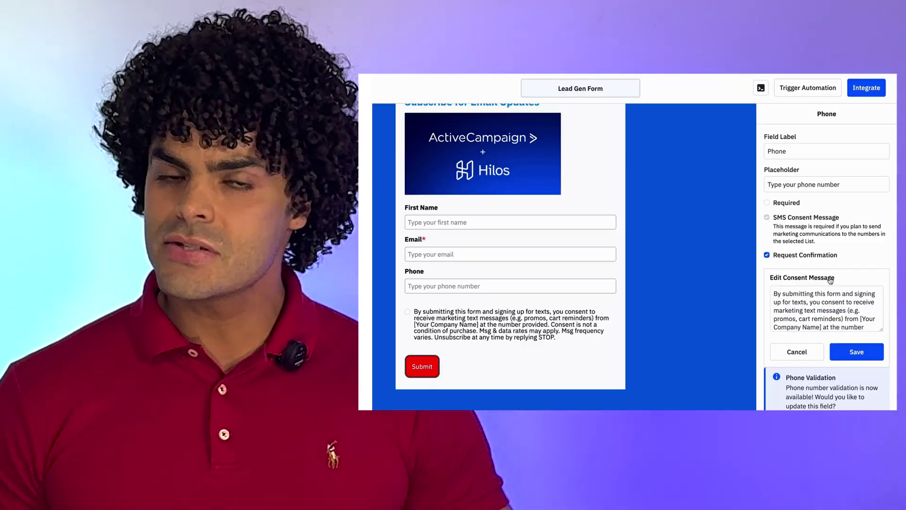
click(798, 353)
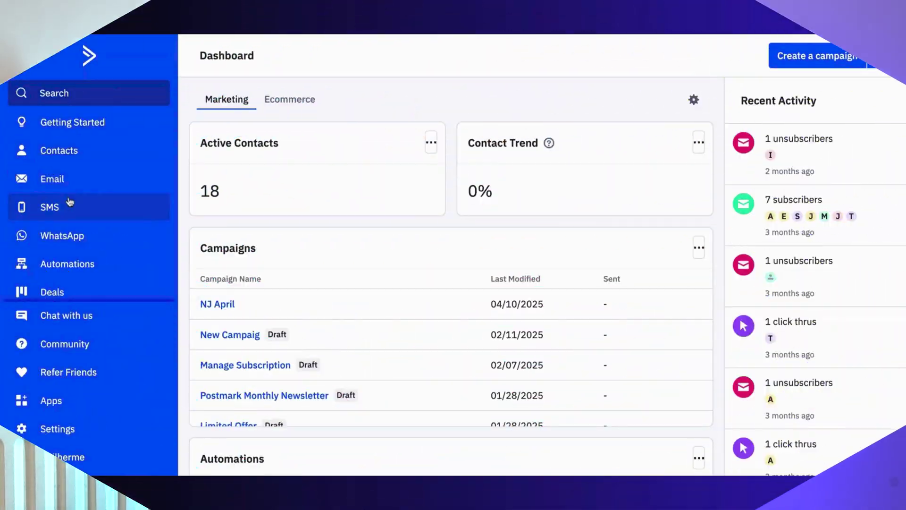
Start a new SMS campaign and paste the Hilos announcement into Content.
click(60, 210)
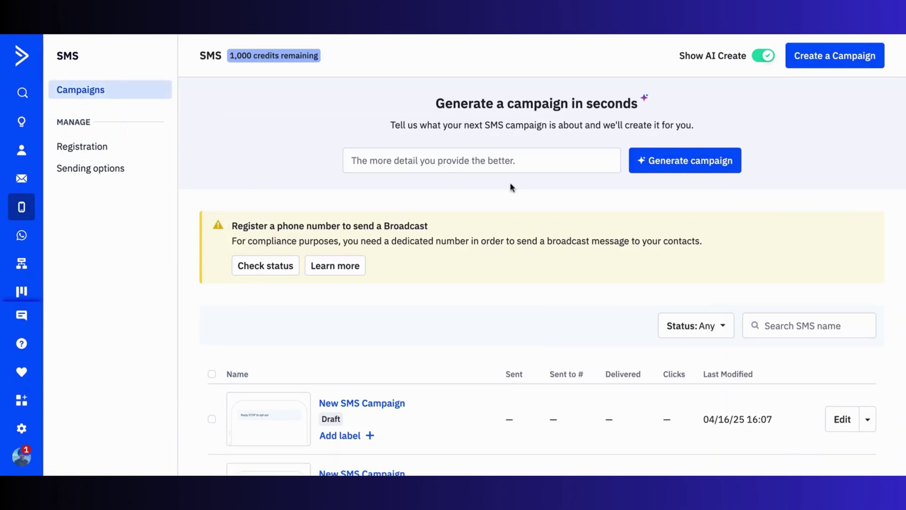
click(840, 66)
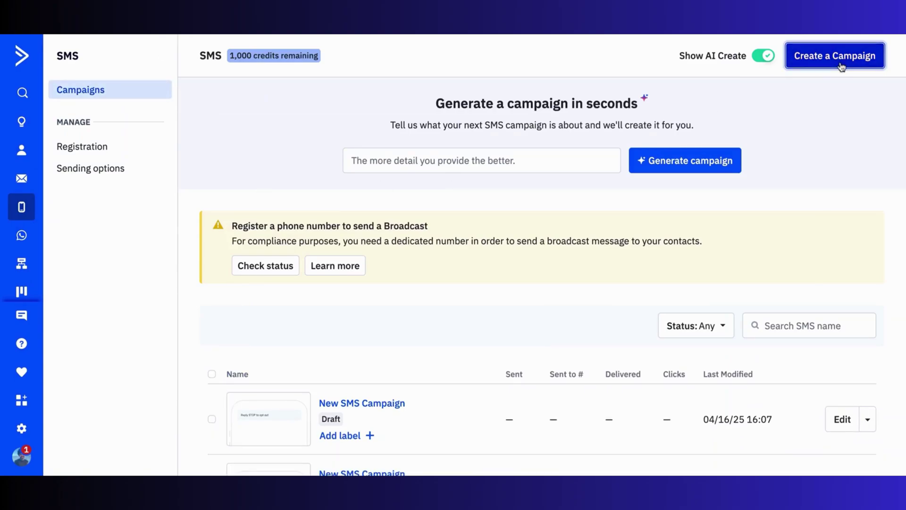
scroll(561, 270, down, 4)
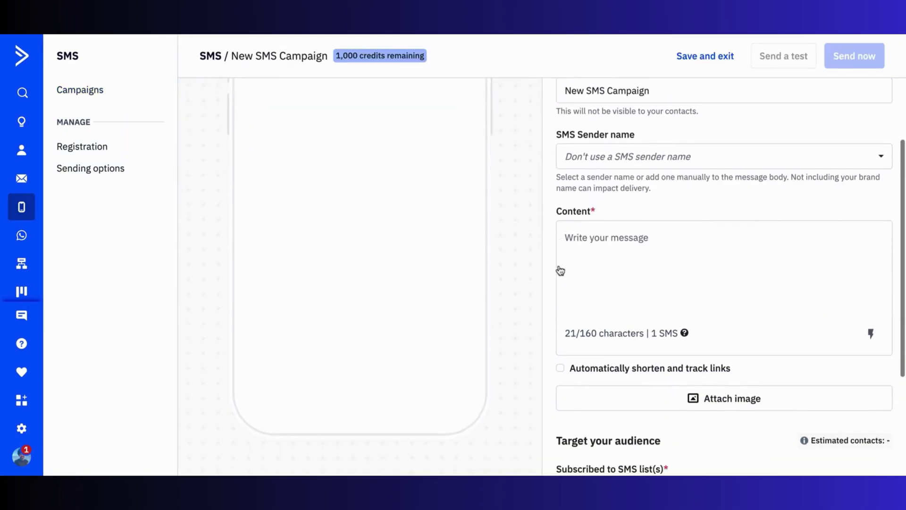
scroll(561, 270, down, 1)
click(609, 229)
text(Exciting news! ActiveCampaign has acquired Hilos to bring even better WhatsApp and multichannel messaging to your marketing. Stay tuned for powerful updates!)
Target the SMS OPT-IN list as the campaign's subscribed SMS list.
scroll(608, 230, up, 2)
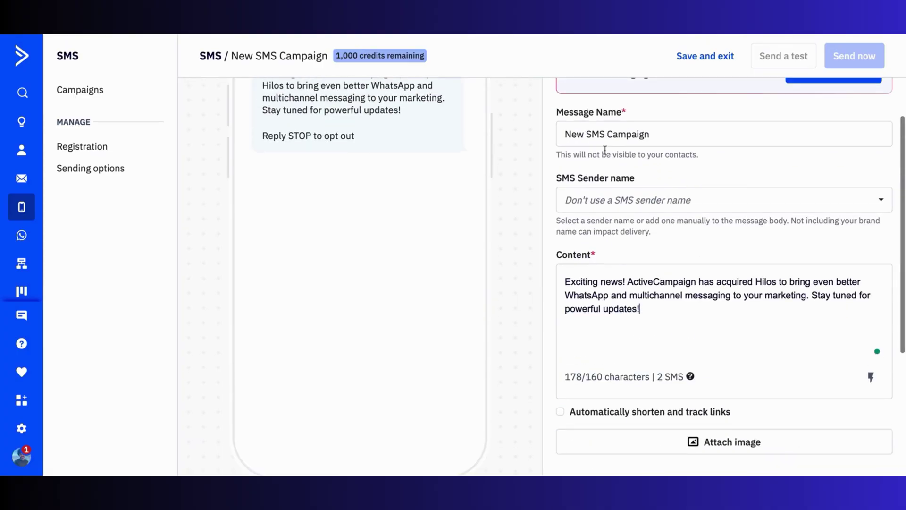
scroll(626, 193, down, 5)
click(612, 312)
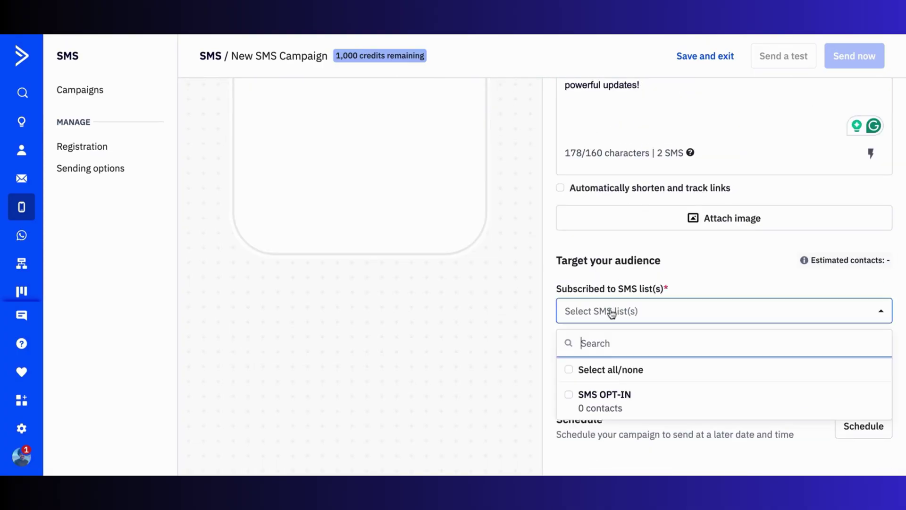
click(590, 399)
click(506, 330)
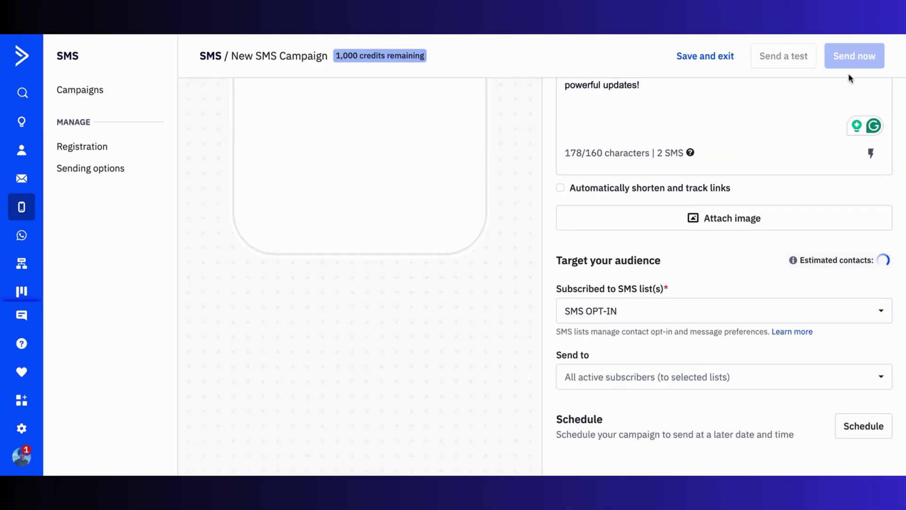
Attach the ActiveCampaign + Hilos image from the image library.
click(864, 426)
scroll(786, 406, down, 2)
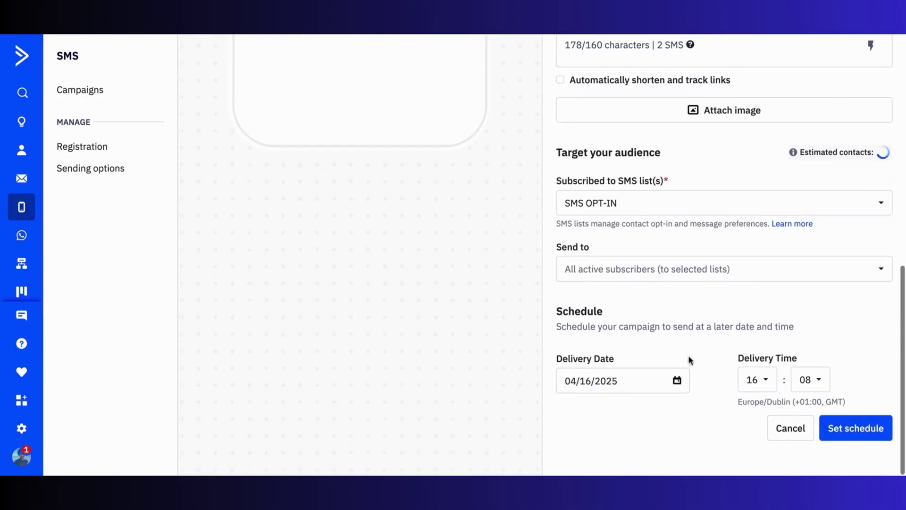
scroll(613, 397, up, 5)
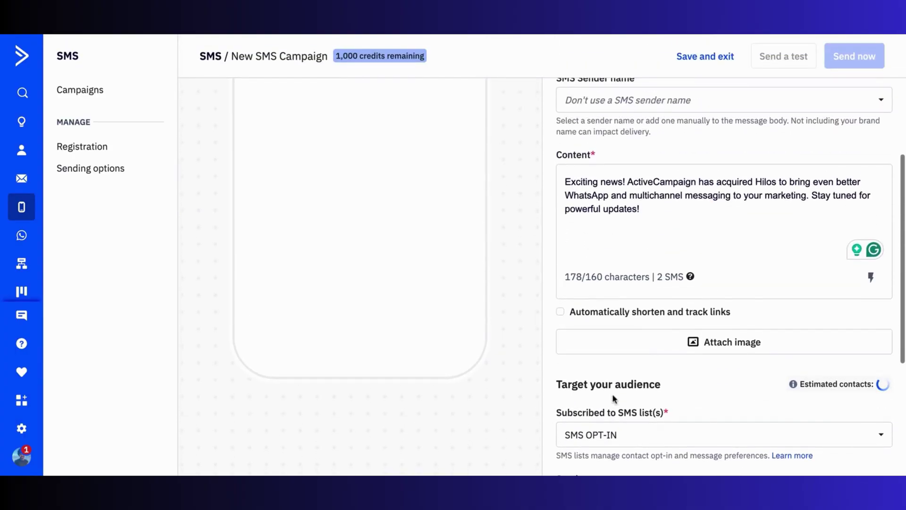
click(716, 350)
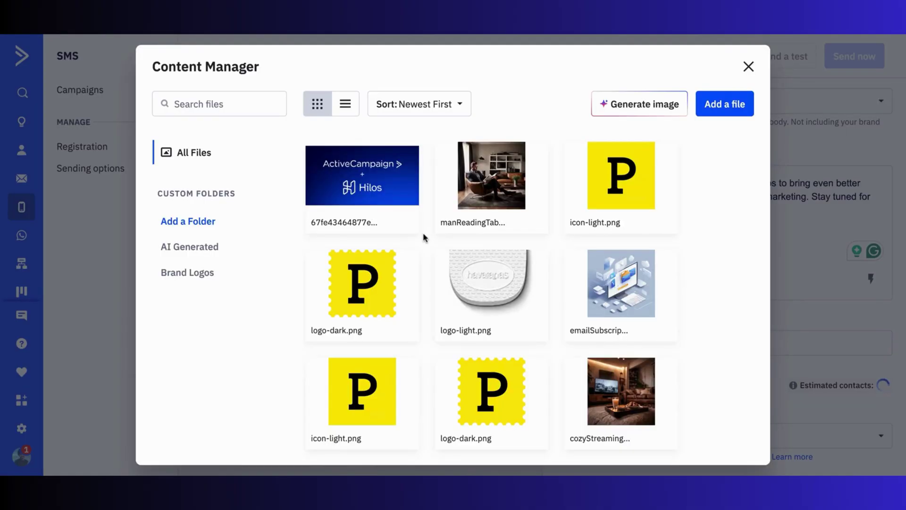
mouse_move(411, 198)
click(379, 164)
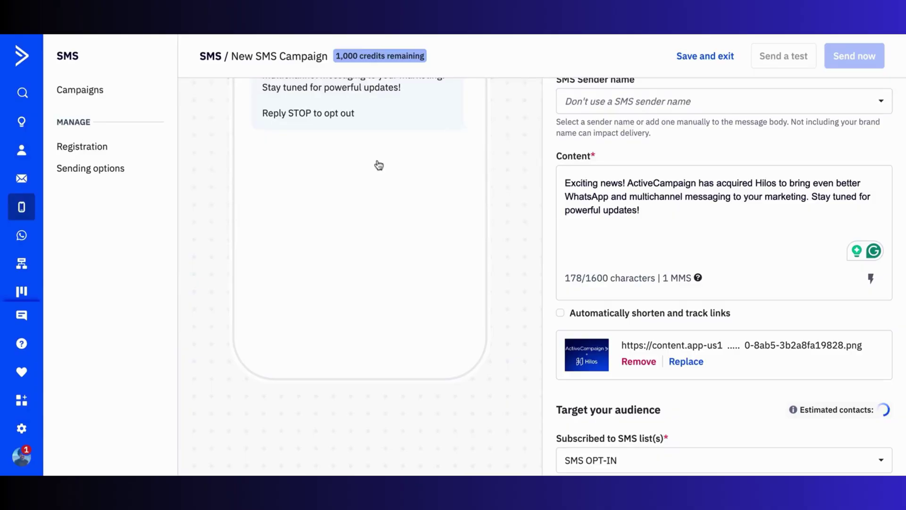
scroll(462, 283, up, 4)
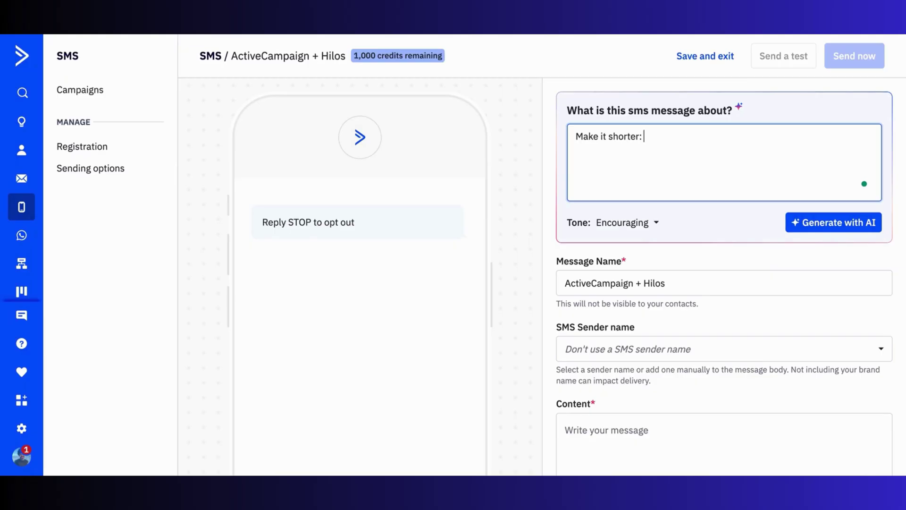
Generate a shortened Hilos SMS with AI using the 'Make it shorter:' prompt and select the result.
text(Exciting news! ActiveCampaign has acquired Hilos to bring even better WhatsApp and multichannel messaging to your marketing. Stay tuned for powerful updates!)
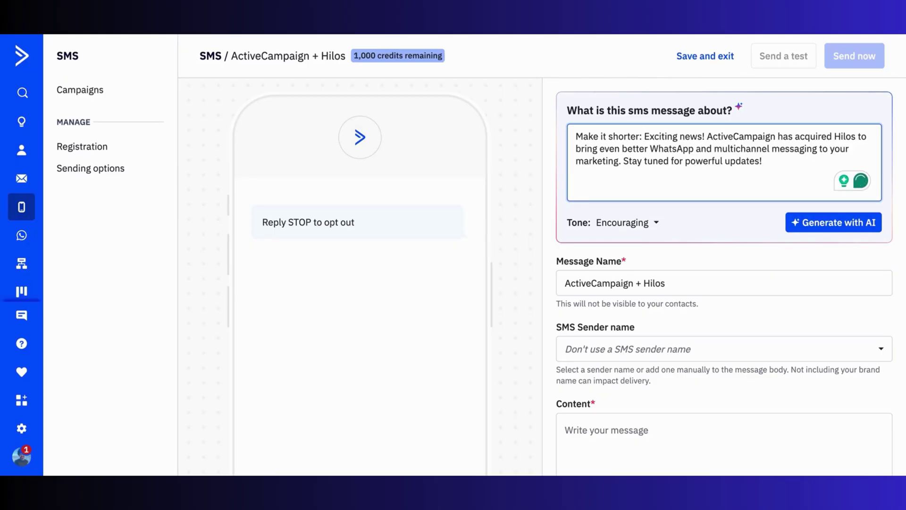
click(799, 222)
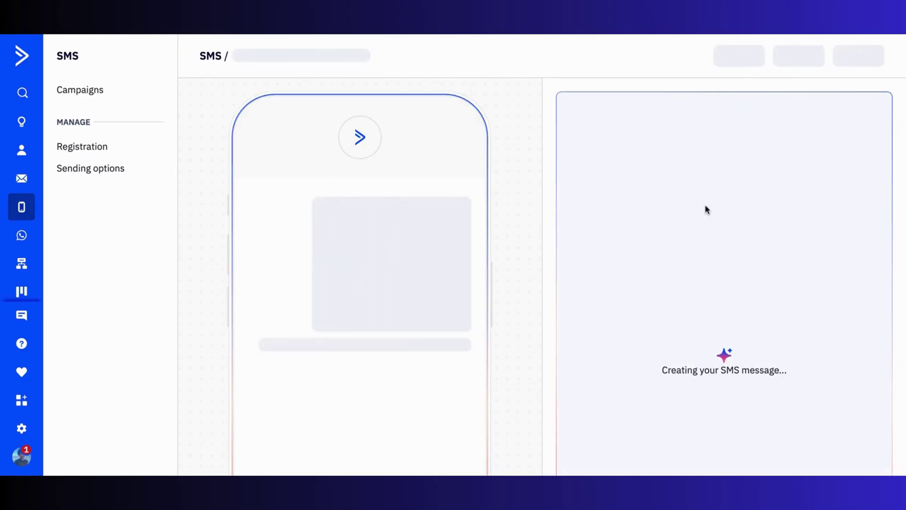
drag(777, 327, 565, 310)
click(566, 309)
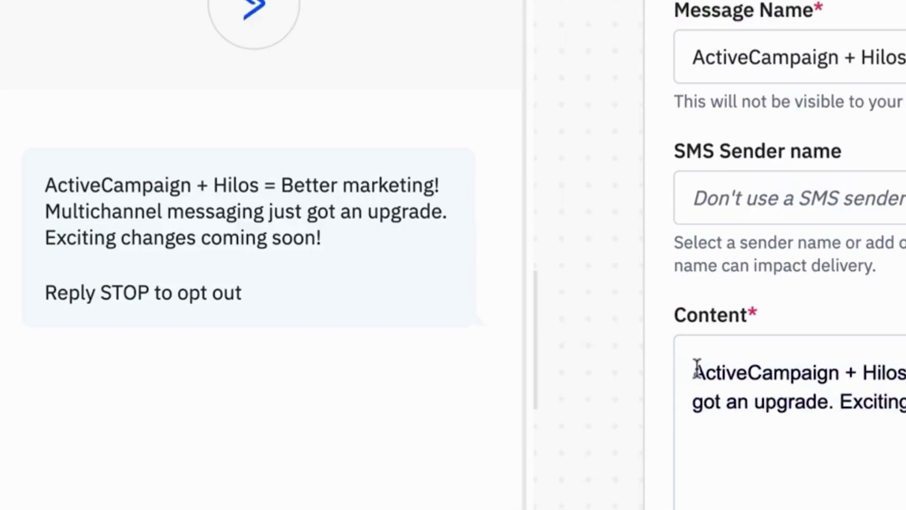